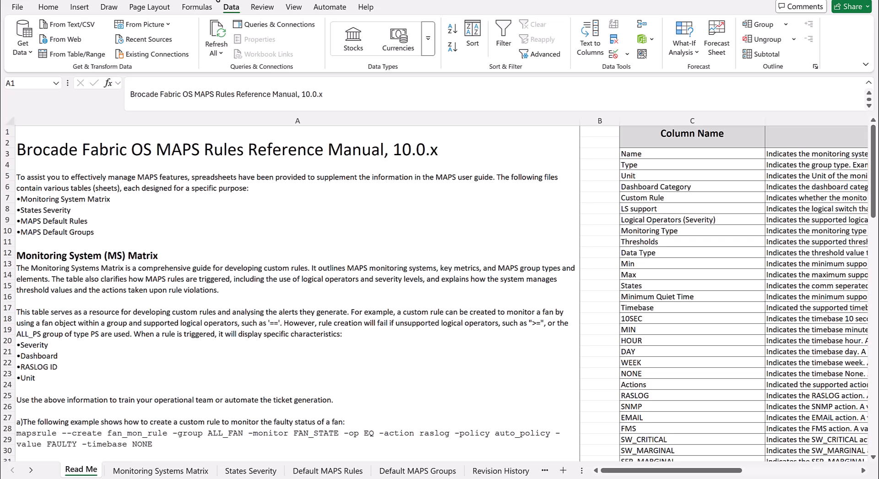
Step: Open the Monitoring Systems Matrix sheet and add filters to header row 2
{"action": "left_click", "coordinate": [863, 471]}
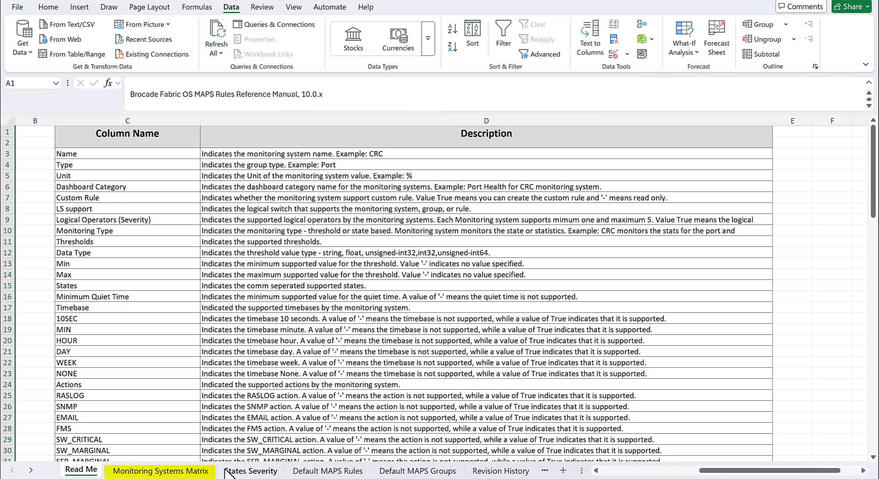
{"action": "left_click", "coordinate": [181, 470]}
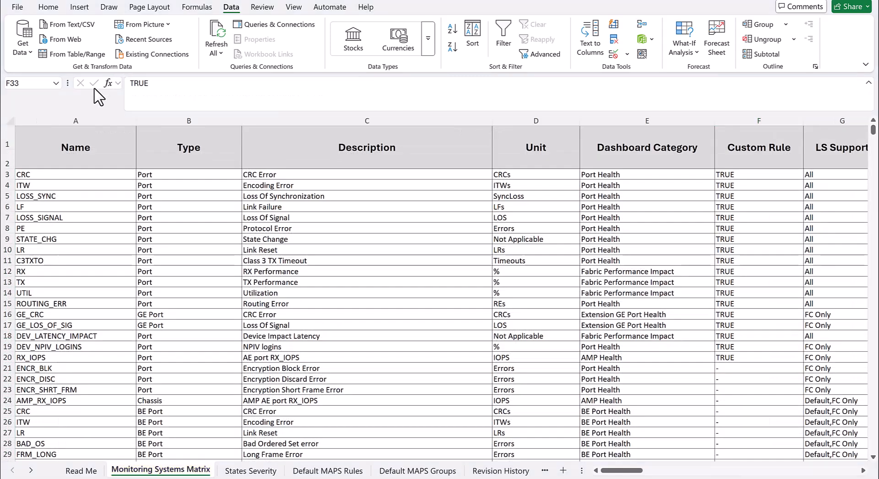
{"action": "left_click", "coordinate": [236, 9]}
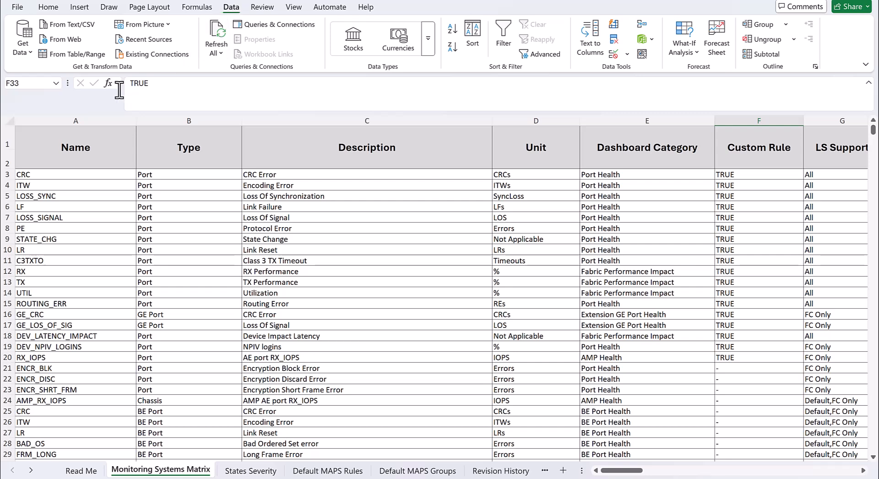
{"action": "left_click", "coordinate": [46, 166]}
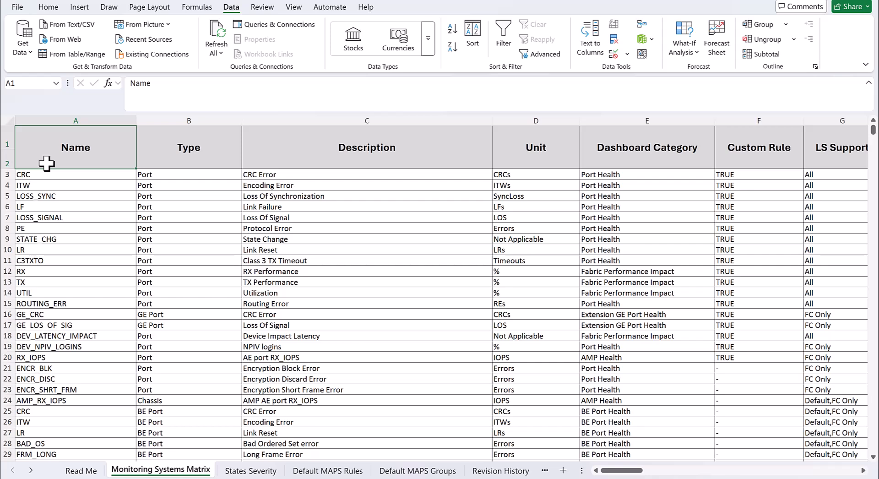
{"action": "left_click", "coordinate": [8, 164]}
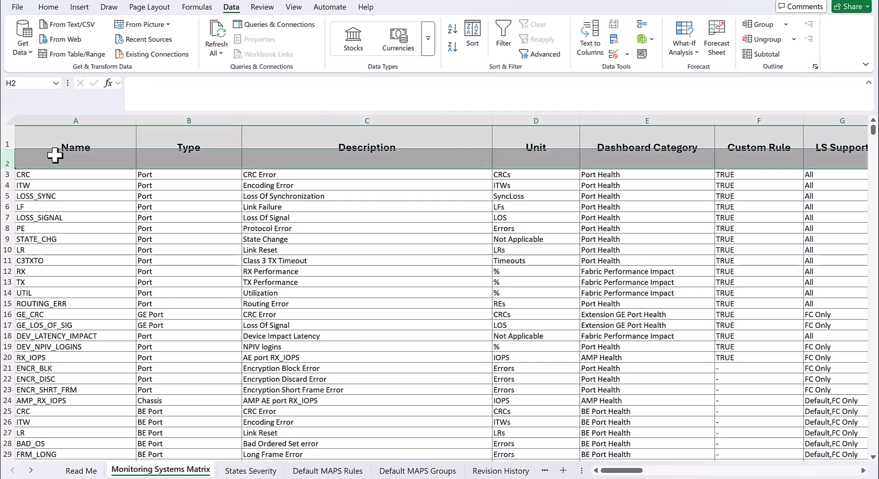
{"action": "left_click", "coordinate": [503, 38]}
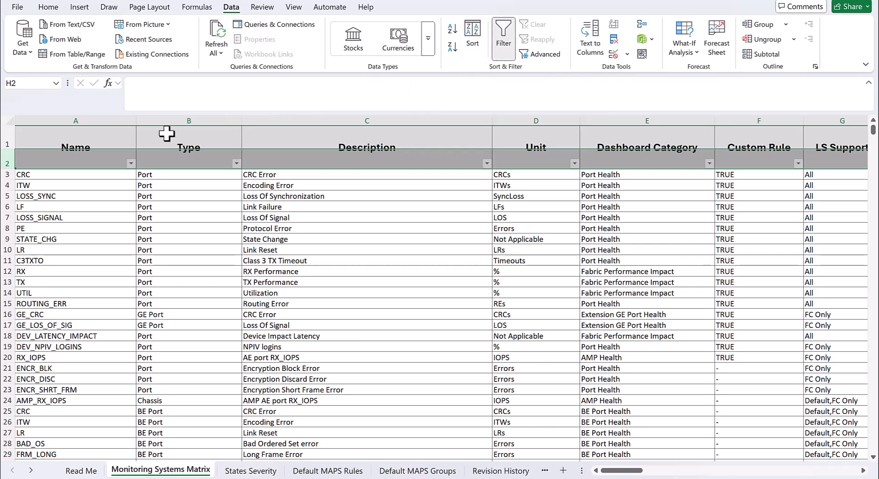
Step: Filter the Name column by searching for crc and keeping only CRC, excluding GE_CRC
{"action": "left_click", "coordinate": [131, 163]}
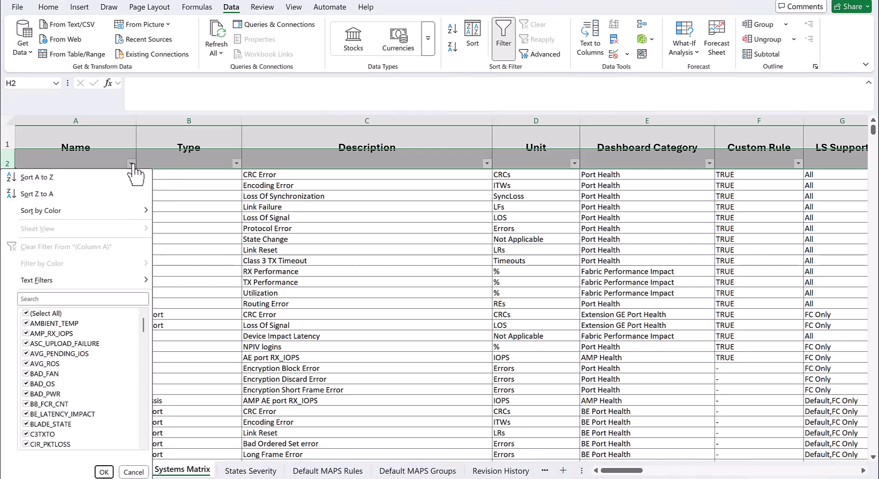
{"action": "left_click", "coordinate": [105, 299]}
{"action": "type", "text": "crc"}
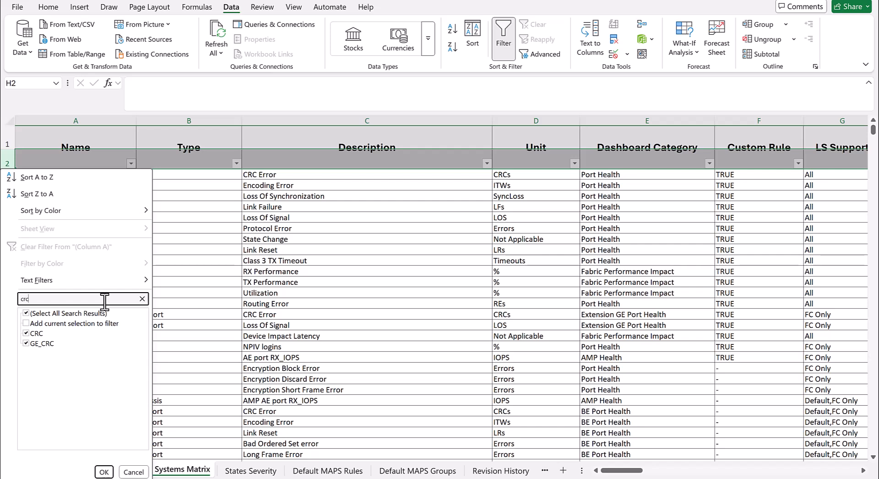
{"action": "left_click", "coordinate": [26, 344]}
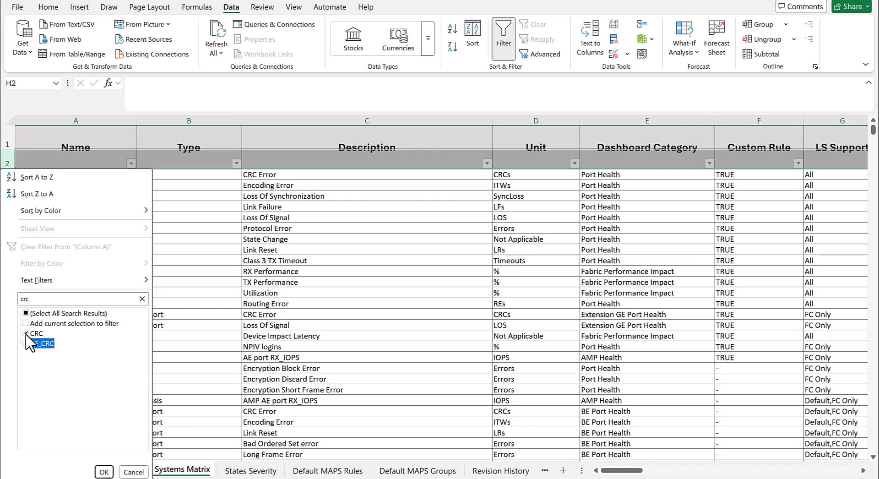
{"action": "left_click", "coordinate": [104, 472]}
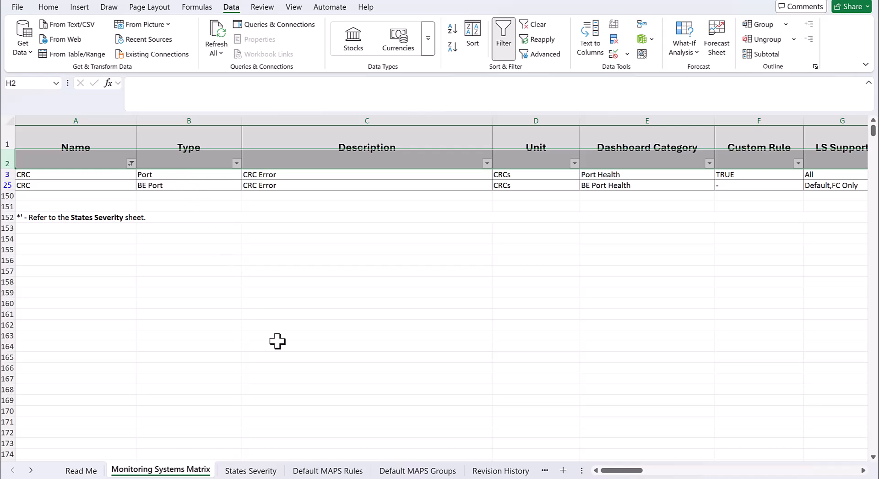
Step: Examine the port groups on the Default MAPS Groups sheet, including ALL_E_PORTS, ALL_FC_PORTS and ALL_F_PORTS
{"action": "left_click", "coordinate": [428, 471]}
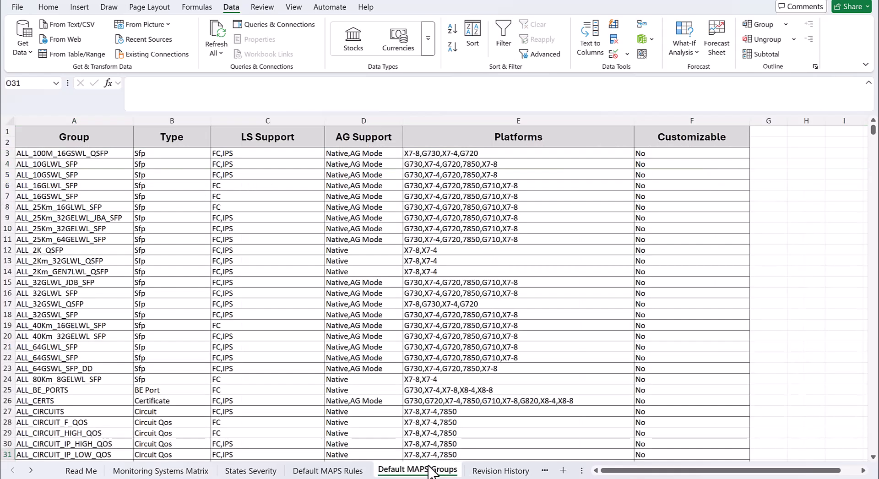
{"action": "scroll", "coordinate": [164, 158], "scroll_direction": "down", "scroll_amount": 1}
{"action": "scroll", "coordinate": [162, 161], "scroll_direction": "down", "scroll_amount": 6}
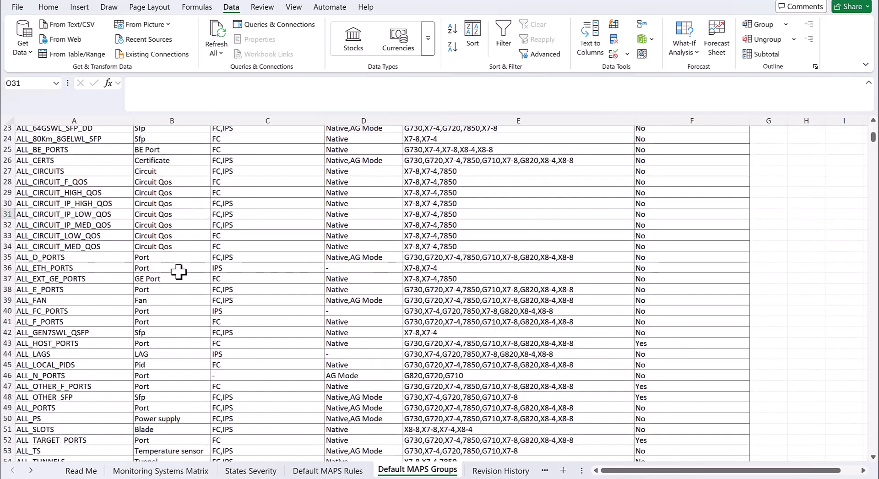
{"action": "left_click", "coordinate": [147, 291]}
{"action": "left_click", "coordinate": [80, 291]}
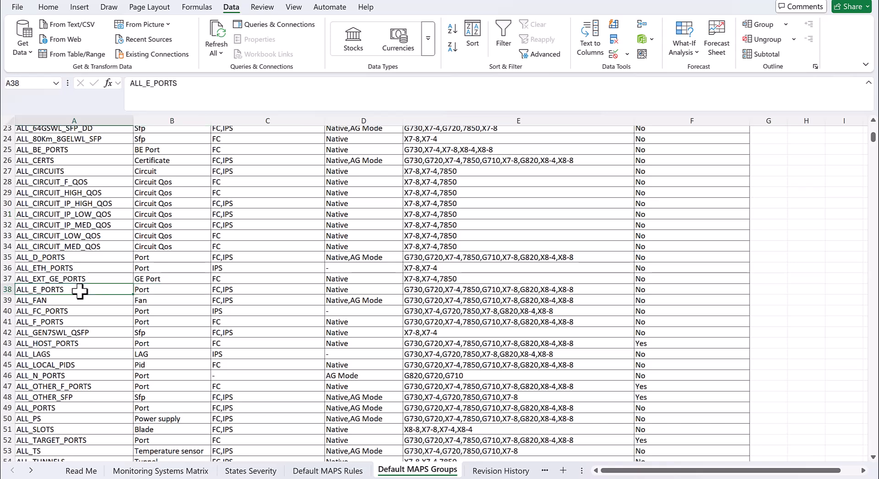
{"action": "left_click", "coordinate": [80, 311]}
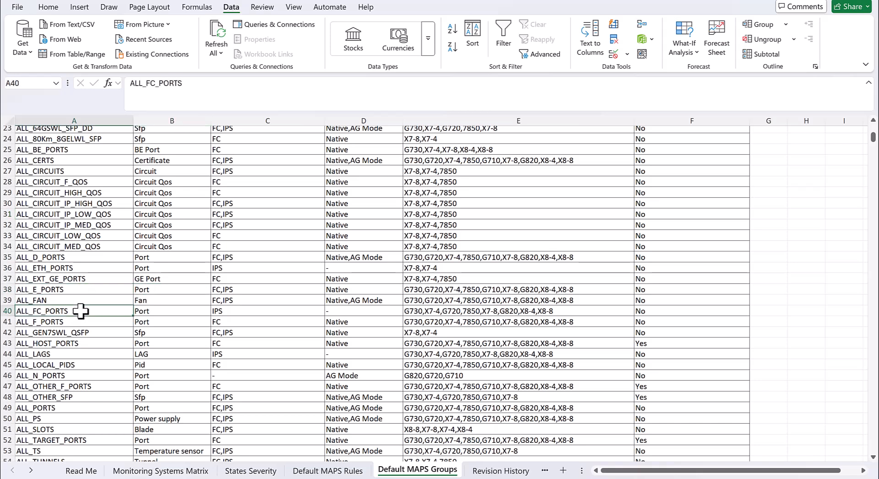
{"action": "left_click", "coordinate": [80, 322]}
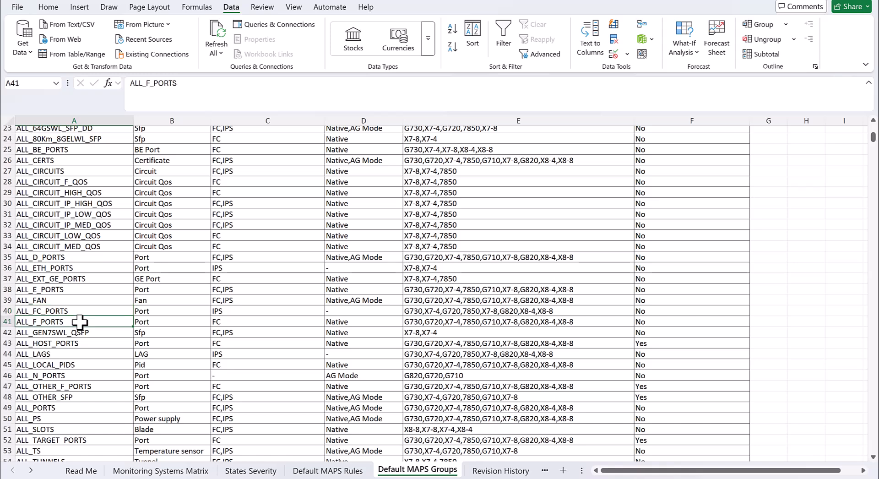
{"action": "scroll", "coordinate": [78, 314], "scroll_direction": "up", "scroll_amount": 7}
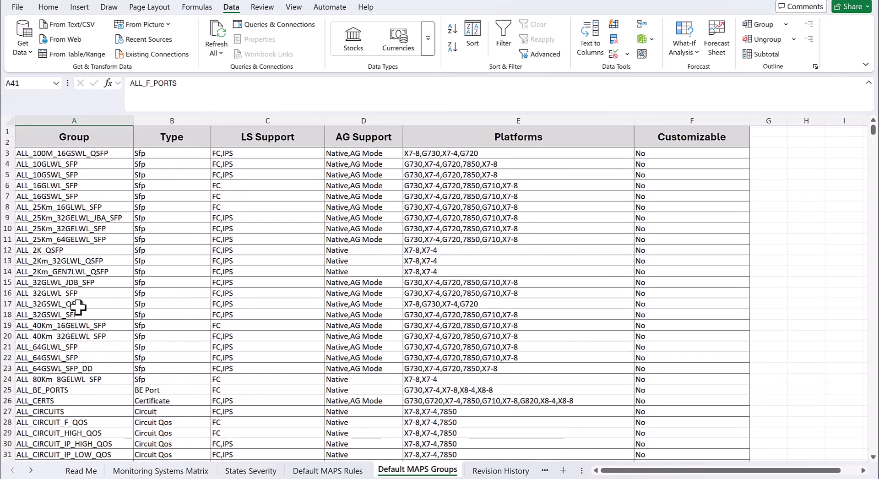
Step: Examine the CRC rows' logical operators, monitoring type, thresholds, minimum quiet time and timebase columns in the Monitoring Systems Matrix sheet
{"action": "left_click", "coordinate": [178, 474]}
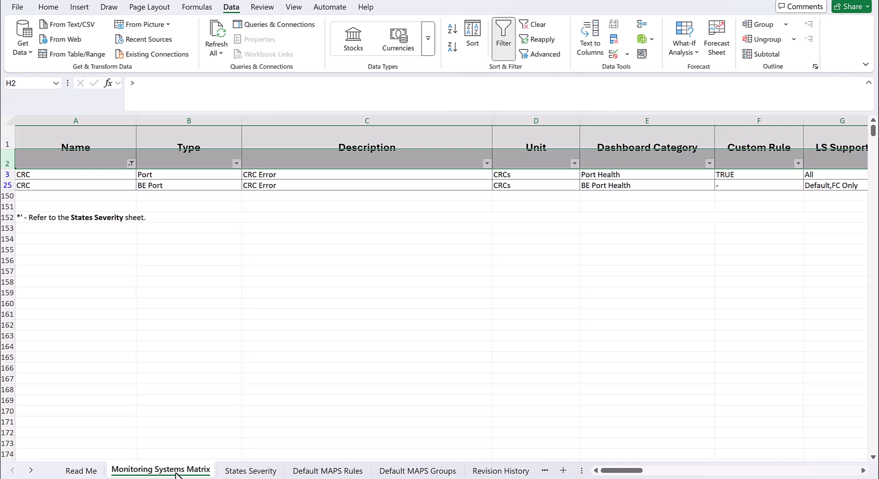
{"action": "left_click_drag", "start_coordinate": [631, 474], "coordinate": [659, 472]}
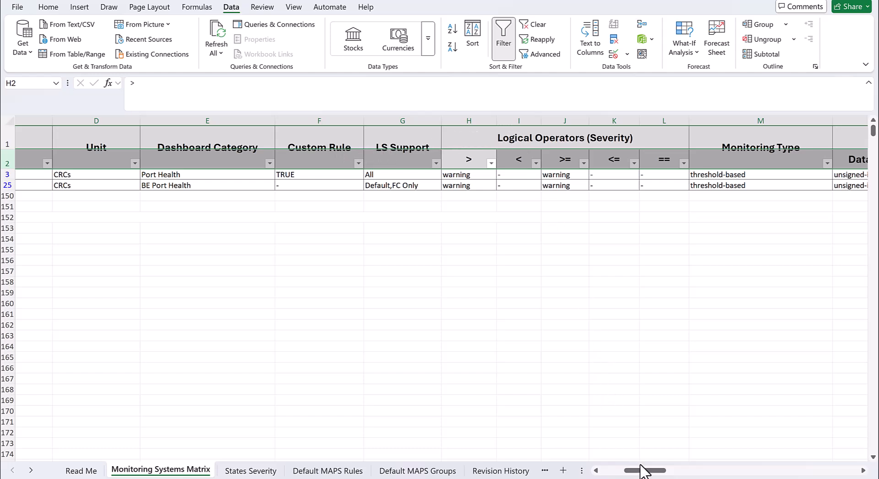
{"action": "left_click_drag", "start_coordinate": [645, 470], "coordinate": [667, 470]}
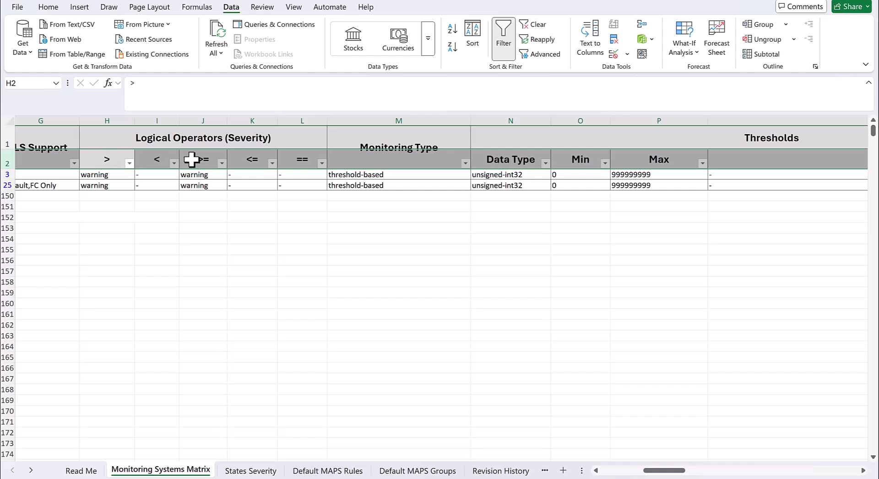
{"action": "left_click_drag", "start_coordinate": [672, 471], "coordinate": [705, 475]}
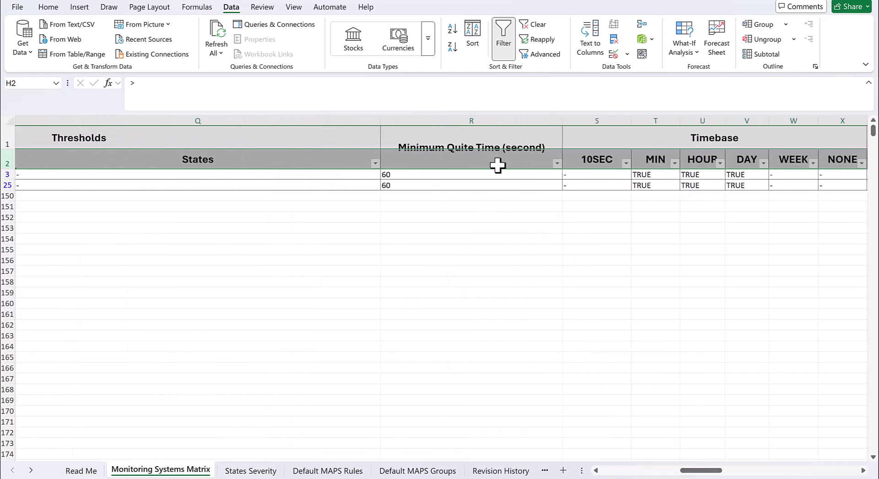
{"action": "left_click", "coordinate": [864, 471]}
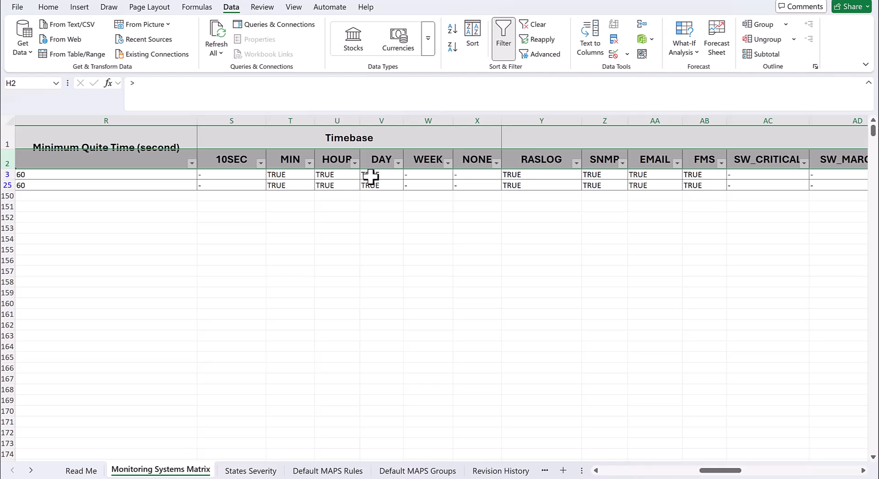
Step: Review the CRC rows' supported actions, Rule On Rule actions, custom RASLOG ID and platforms
{"action": "left_click", "coordinate": [863, 470]}
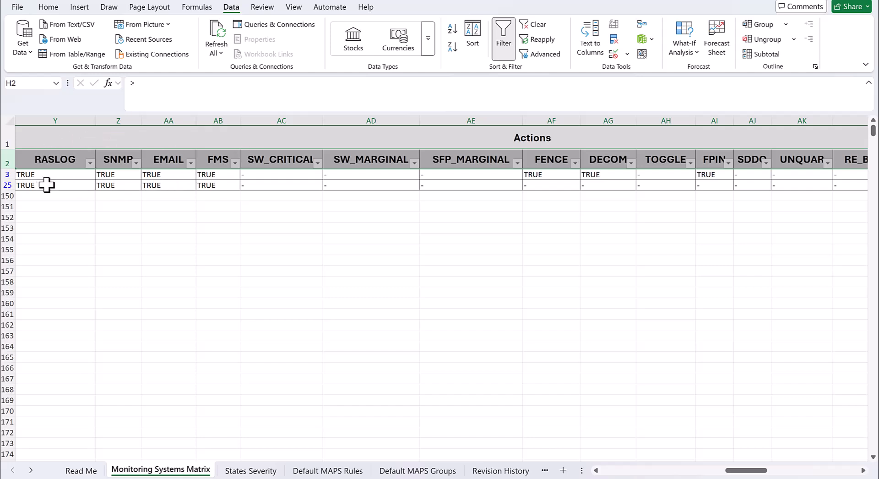
{"action": "left_click_drag", "start_coordinate": [863, 470], "coordinate": [863, 470]}
{"action": "left_click", "coordinate": [862, 470]}
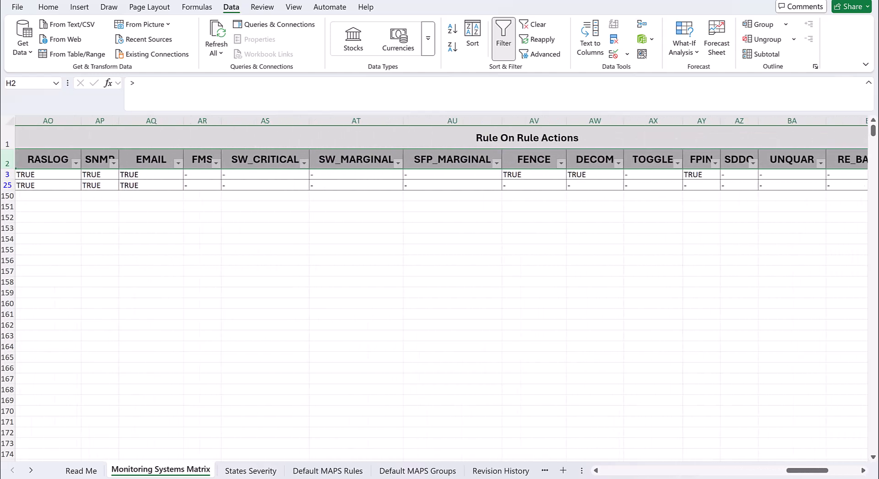
{"action": "left_click", "coordinate": [595, 470]}
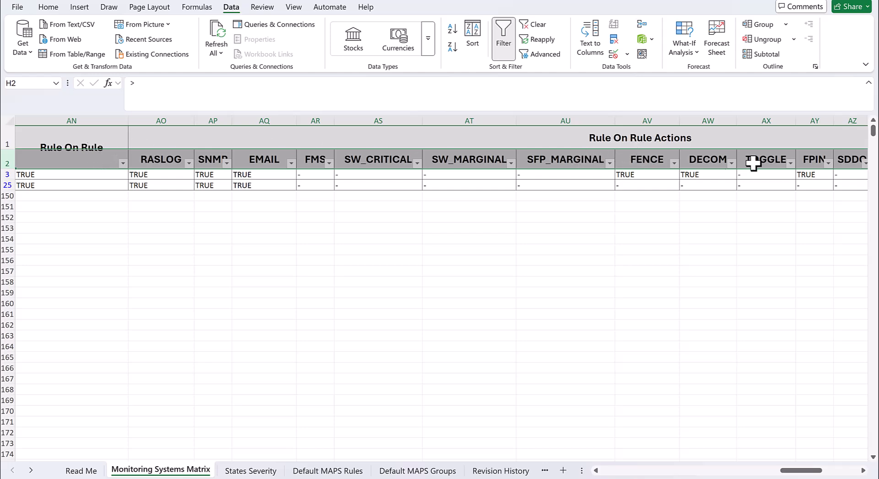
{"action": "left_click", "coordinate": [863, 472]}
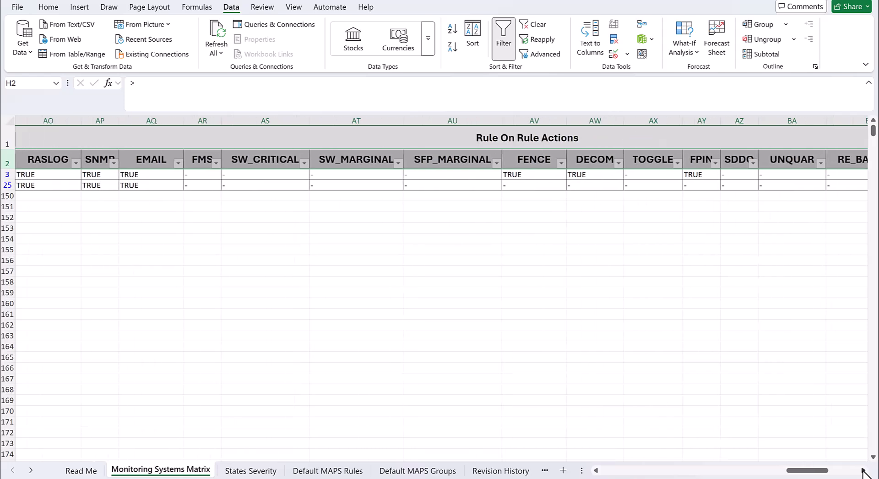
{"action": "left_click", "coordinate": [863, 472]}
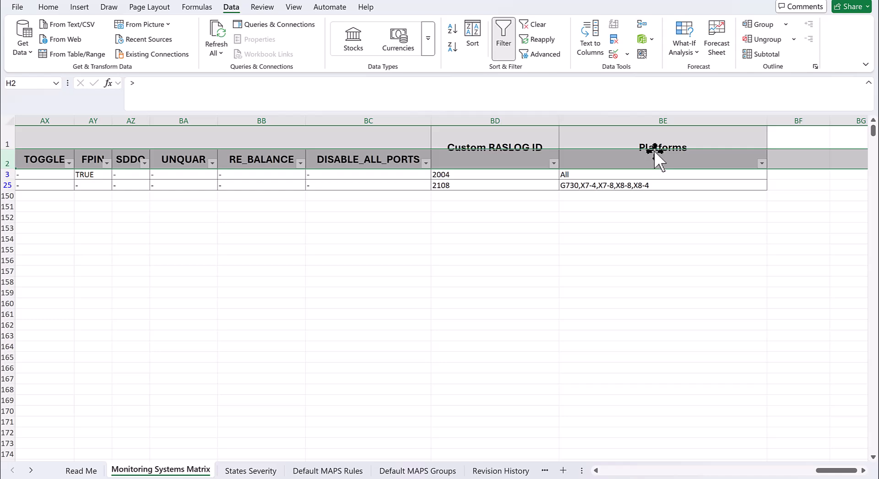
Step: Clear the CRC filter by turning filtering off and back on for header row 2
{"action": "left_click", "coordinate": [605, 470]}
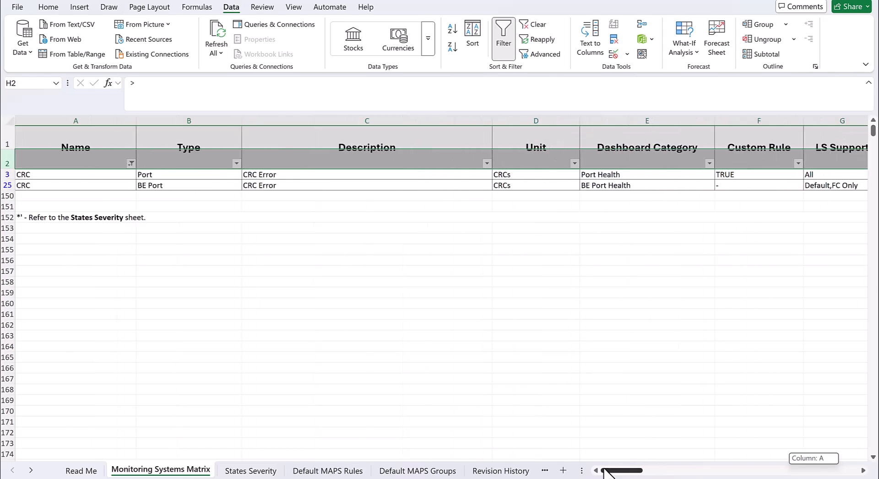
{"action": "left_click", "coordinate": [506, 51]}
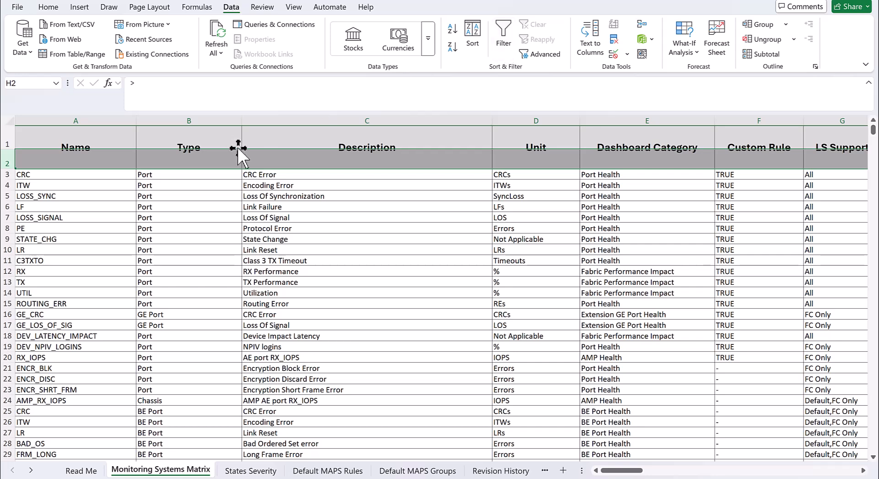
{"action": "left_click", "coordinate": [507, 40]}
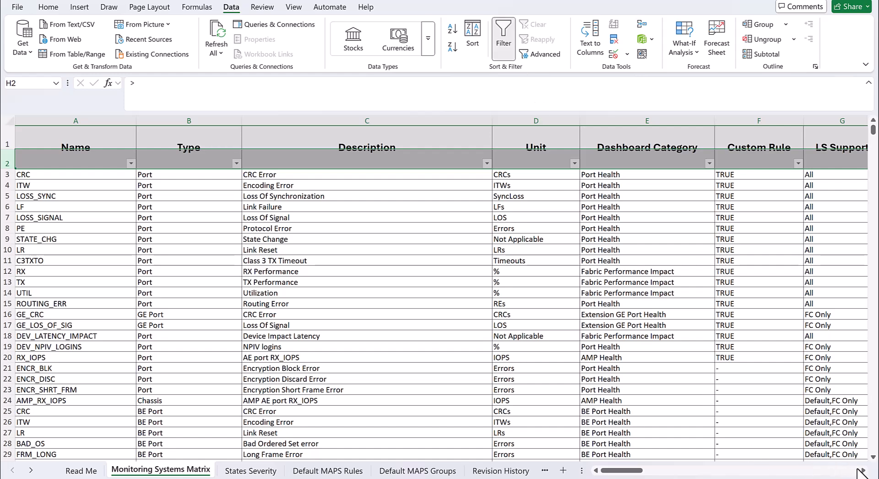
Step: Filter the Monitoring Type column to state-based only, excluding threshold-based
{"action": "scroll", "coordinate": [863, 473], "scroll_direction": "right", "scroll_amount": 4}
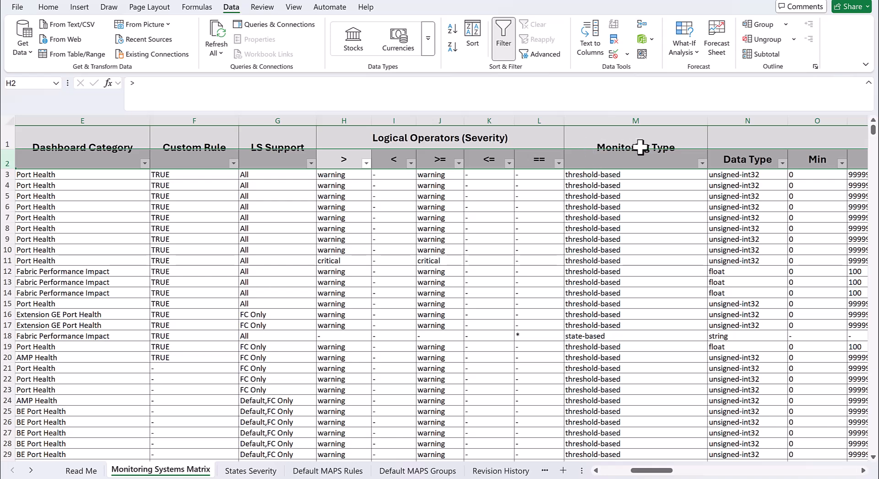
{"action": "left_click", "coordinate": [703, 164]}
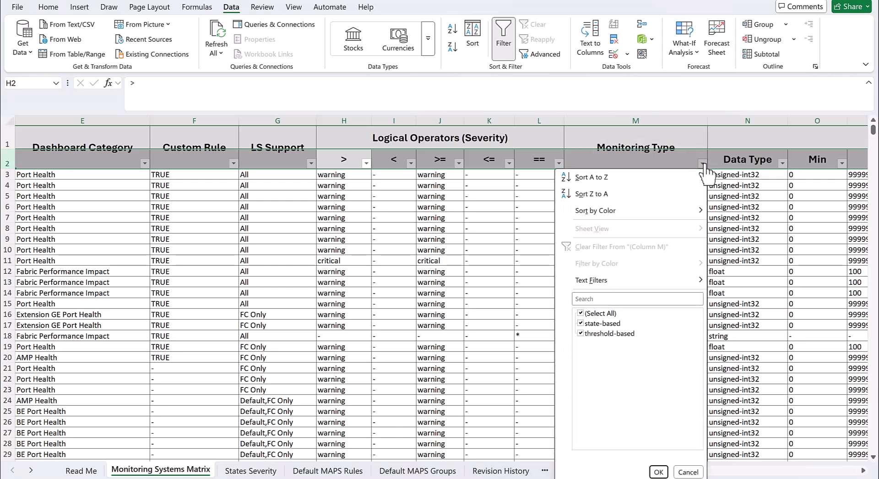
{"action": "left_click", "coordinate": [580, 333]}
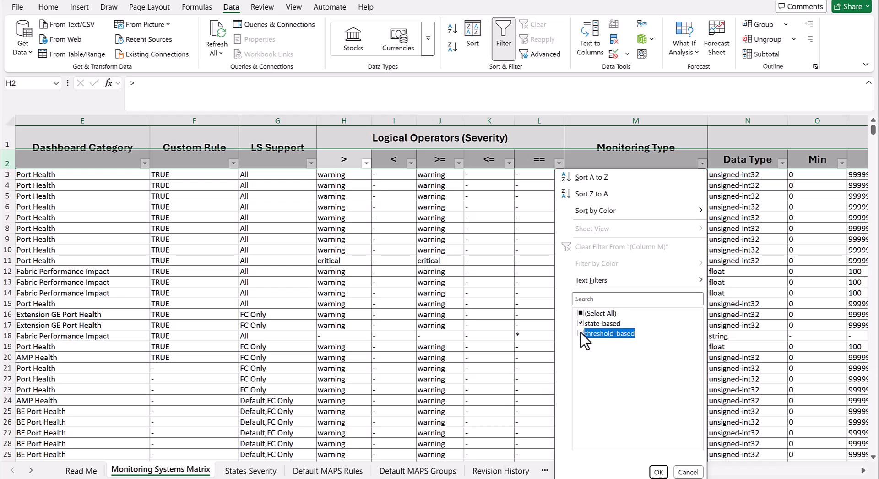
{"action": "left_click", "coordinate": [658, 472]}
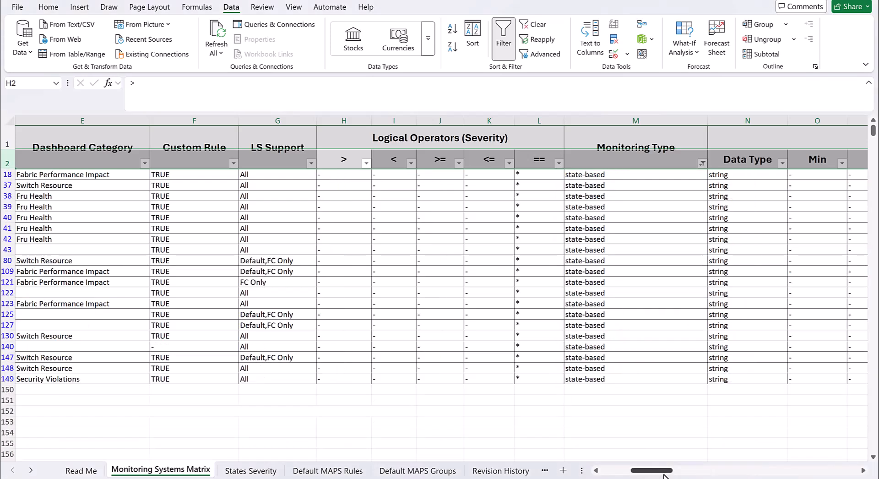
Step: Review the names of the state-based monitoring systems and open the States Severity sheet for their states and severities
{"action": "left_click_drag", "start_coordinate": [663, 474], "coordinate": [629, 477]}
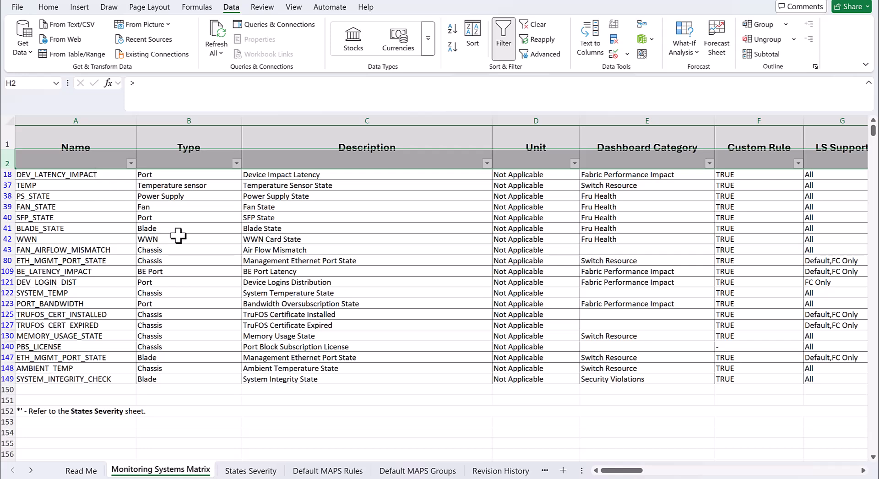
{"action": "left_click", "coordinate": [274, 472]}
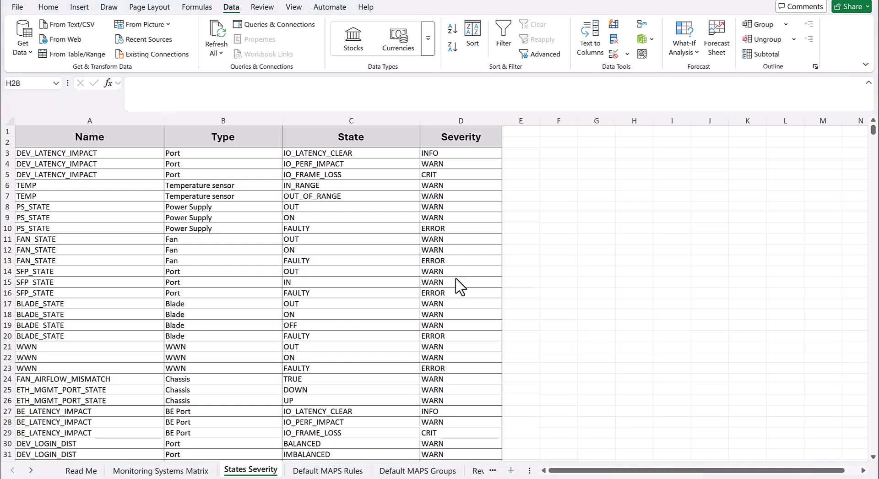
Step: Open the Default MAPS Rules sheet and review its columns from Rule Name through the Policy settings
{"action": "left_click", "coordinate": [328, 471]}
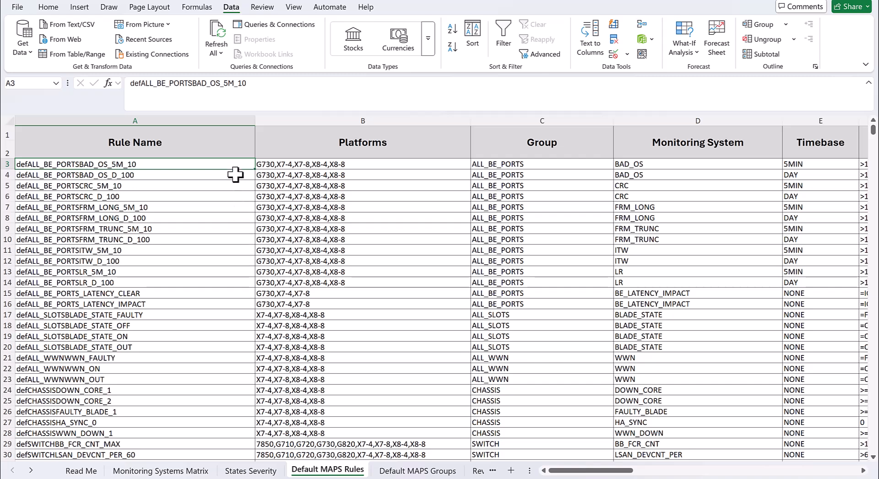
{"action": "left_click_drag", "start_coordinate": [567, 471], "coordinate": [631, 466]}
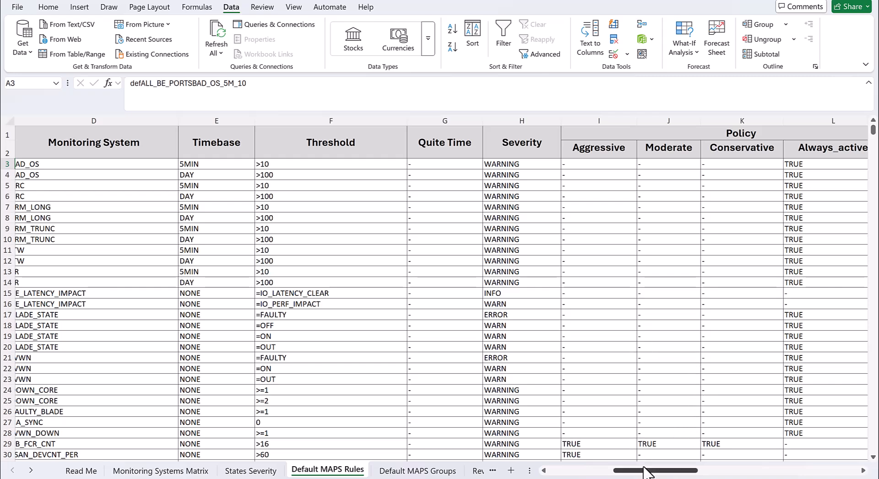
{"action": "left_click_drag", "start_coordinate": [644, 472], "coordinate": [572, 469]}
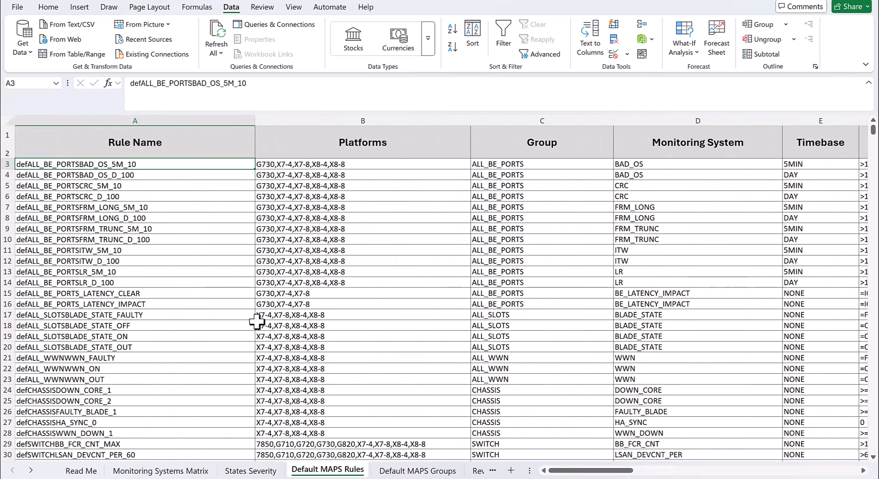
Step: Turn on filtering for header row 2 and filter the Monitoring System column to CRC only, excluding GE_CRC
{"action": "left_click", "coordinate": [8, 153]}
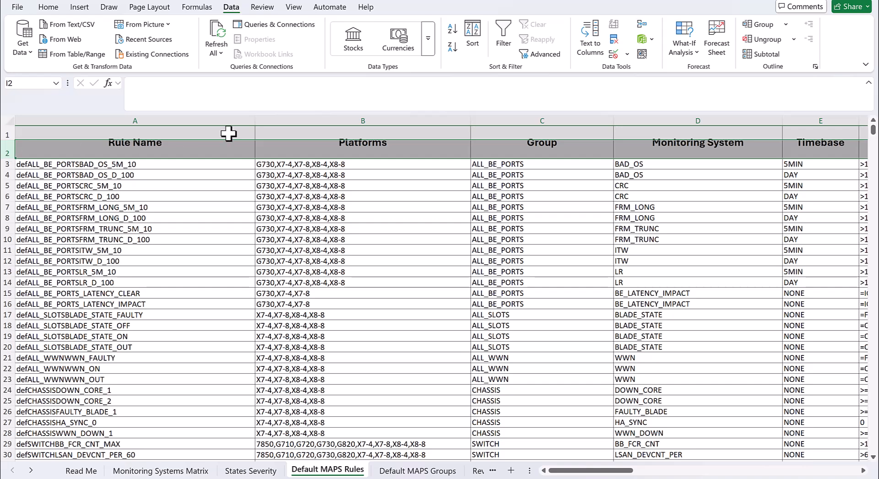
{"action": "left_click", "coordinate": [500, 30]}
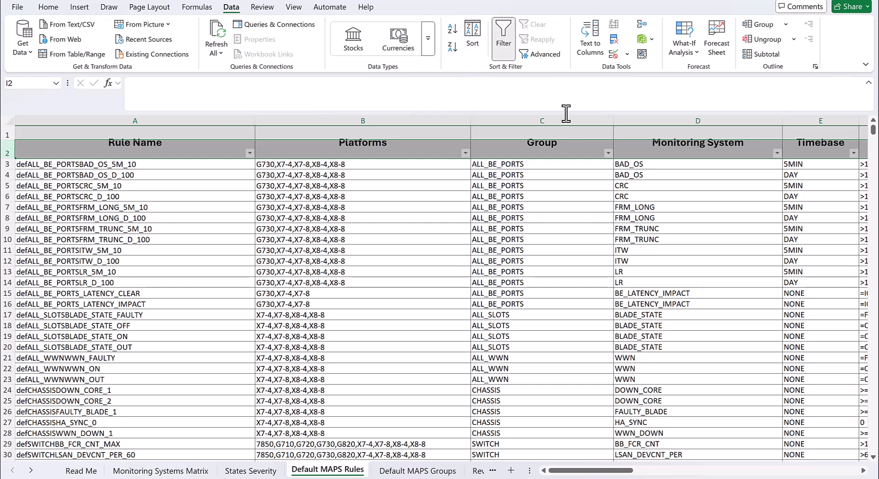
{"action": "left_click", "coordinate": [777, 154]}
{"action": "left_click", "coordinate": [680, 289]}
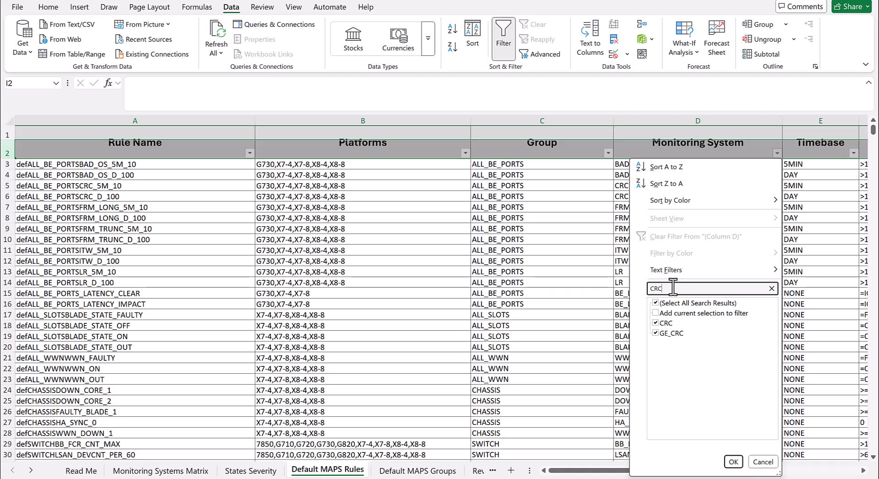
{"action": "left_click", "coordinate": [656, 335]}
{"action": "mouse_move", "coordinate": [693, 273]}
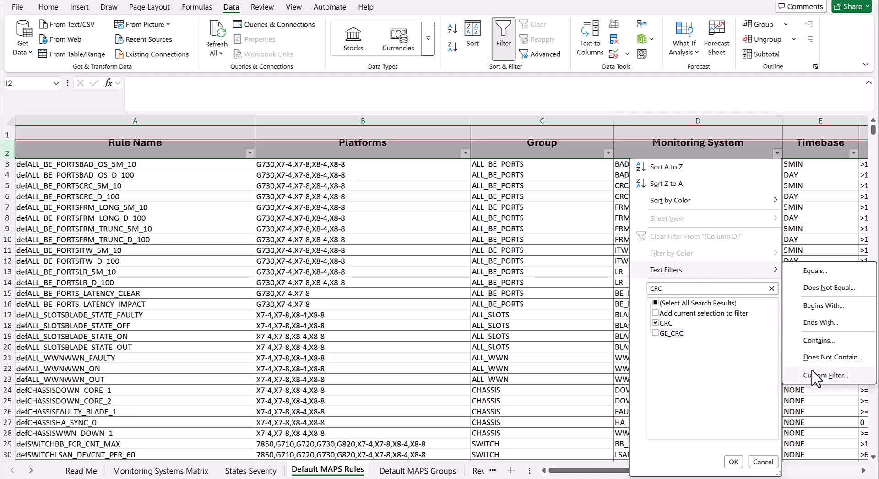
{"action": "left_click", "coordinate": [732, 462]}
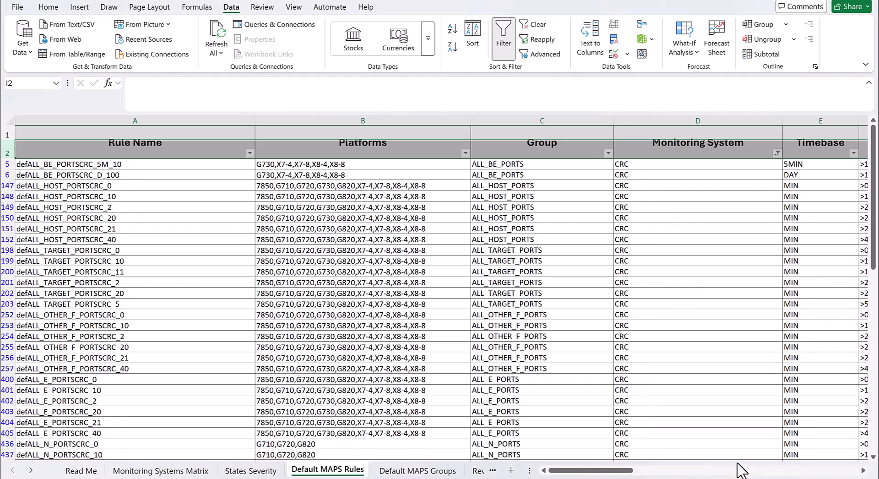
Step: Add DEV_LATENCY_IMPACT to the Monitoring System filter alongside CRC
{"action": "left_click", "coordinate": [777, 153]}
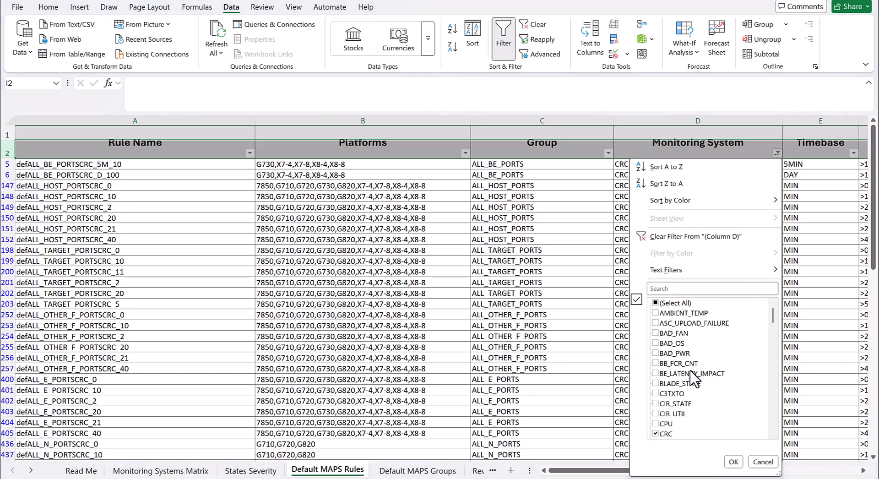
{"action": "scroll", "coordinate": [693, 377], "scroll_direction": "down", "scroll_amount": 1}
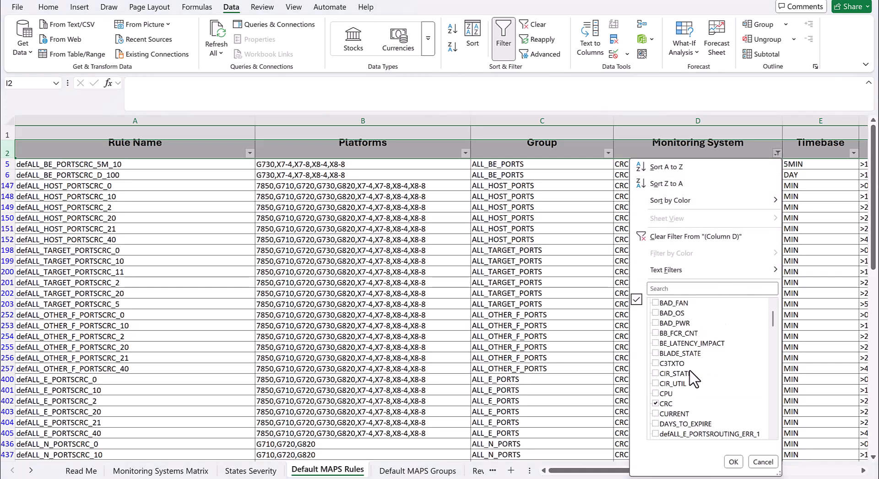
{"action": "scroll", "coordinate": [693, 377], "scroll_direction": "down", "scroll_amount": 1}
{"action": "scroll", "coordinate": [694, 377], "scroll_direction": "down", "scroll_amount": 1}
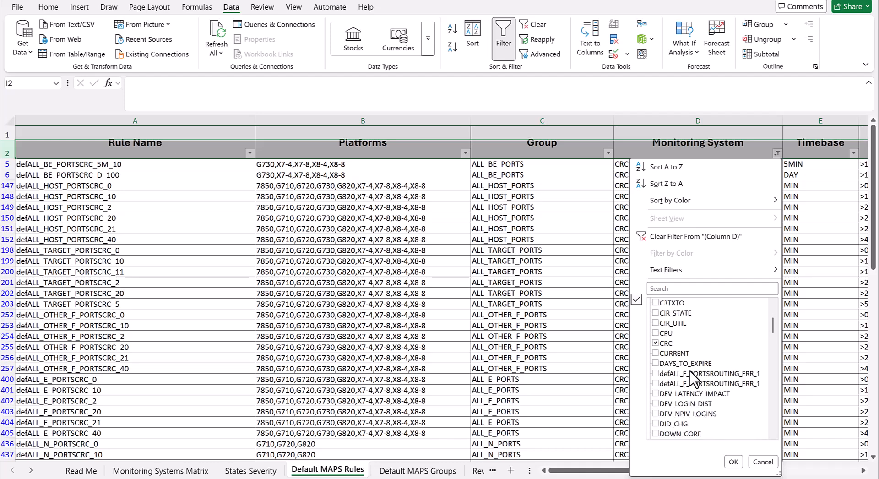
{"action": "left_click", "coordinate": [658, 395]}
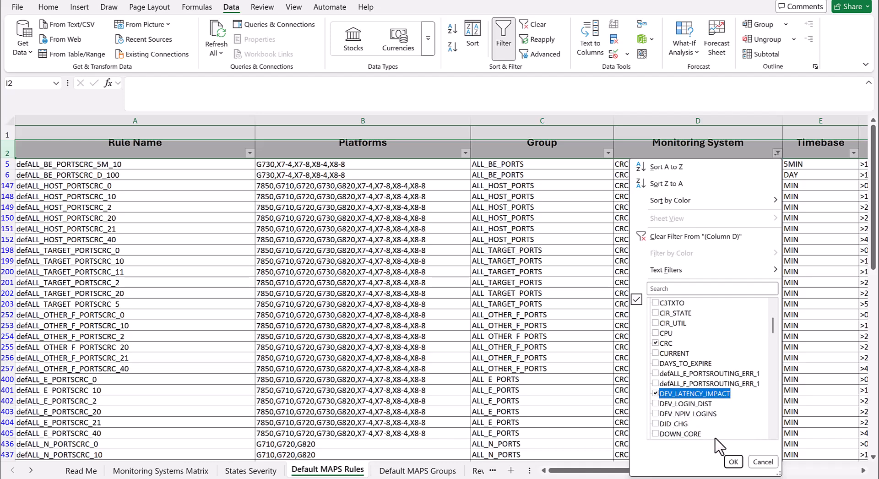
{"action": "left_click", "coordinate": [732, 461]}
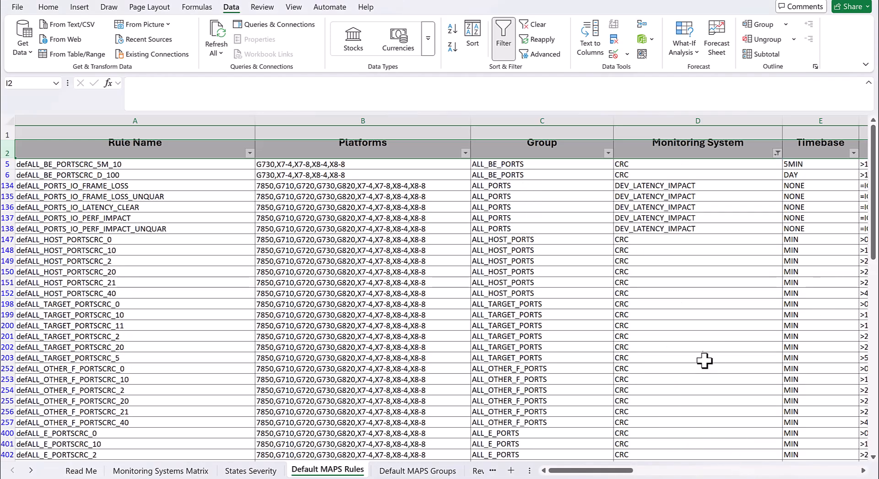
Step: Filter the Moderate policy column to TRUE and review the matching rules across the sheet's columns
{"action": "left_click_drag", "start_coordinate": [622, 470], "coordinate": [686, 453]}
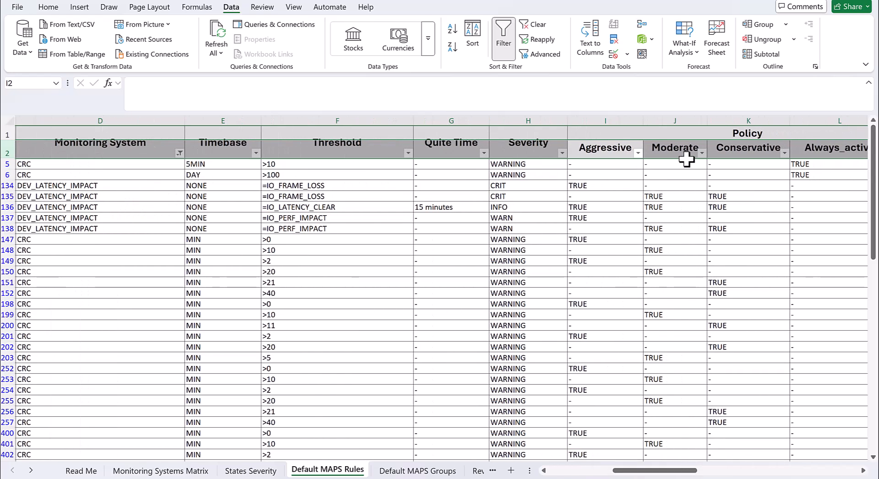
{"action": "left_click", "coordinate": [702, 153]}
{"action": "left_click", "coordinate": [580, 302]}
{"action": "left_click", "coordinate": [580, 322]}
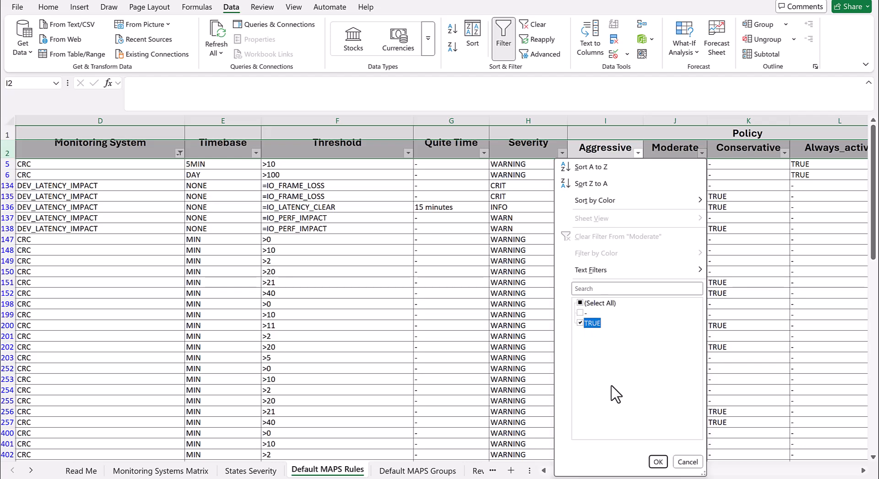
{"action": "left_click", "coordinate": [659, 461]}
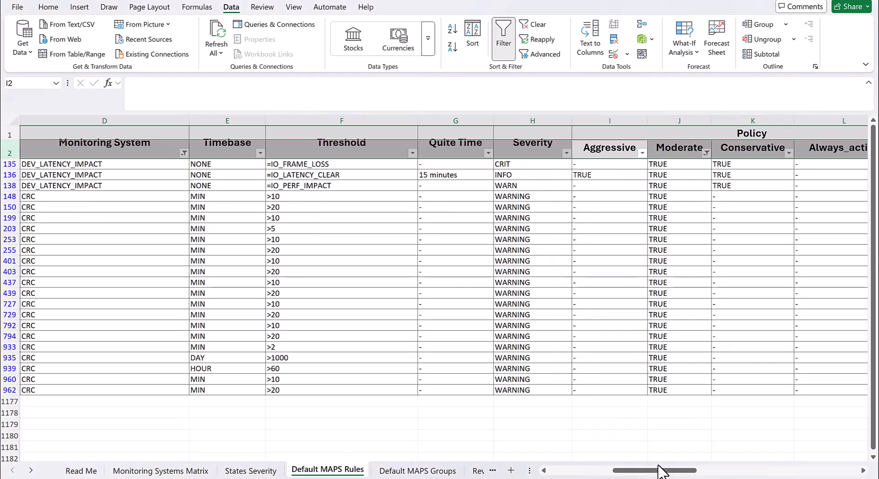
{"action": "left_click_drag", "start_coordinate": [657, 472], "coordinate": [595, 473]}
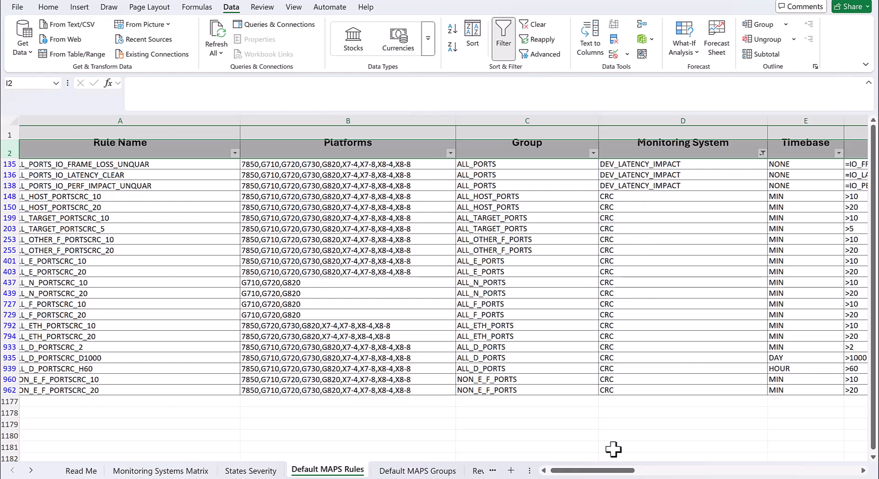
{"action": "left_click_drag", "start_coordinate": [604, 474], "coordinate": [830, 418]}
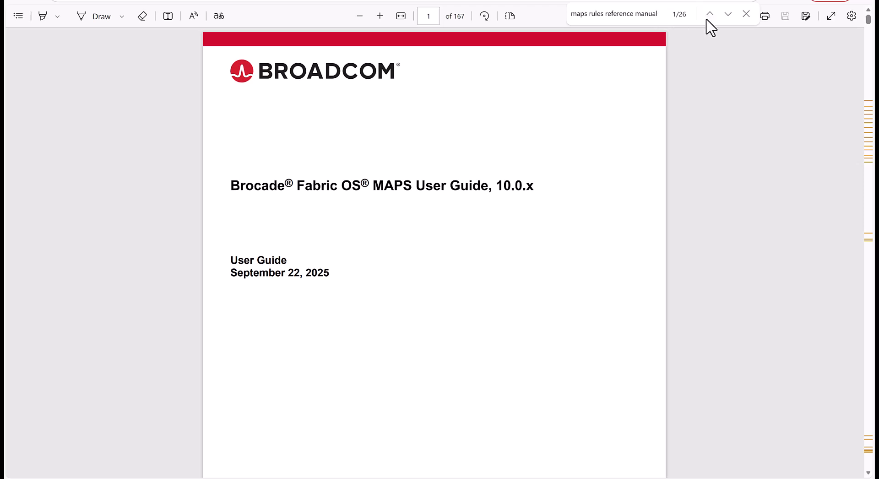
Step: In the MAPS User Guide PDF, go to the next "maps rules reference manual" match and follow its link to download the workbook
{"action": "left_click", "coordinate": [728, 15]}
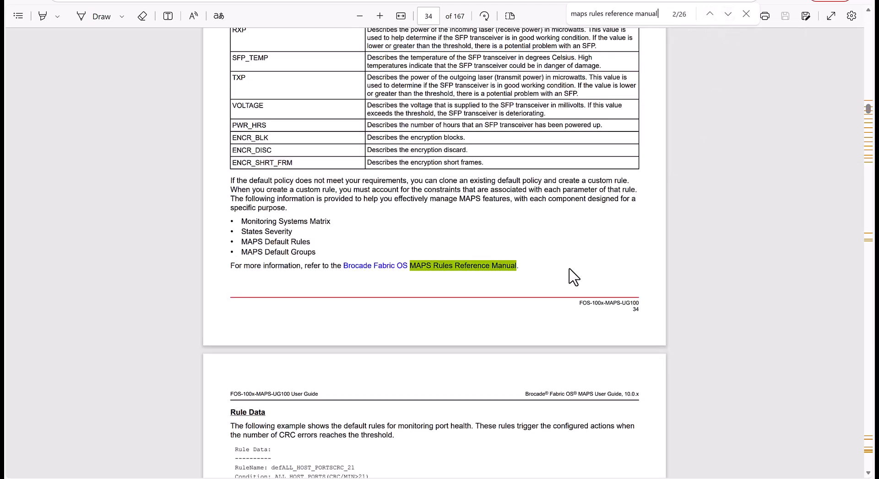
{"action": "left_click", "coordinate": [496, 267]}
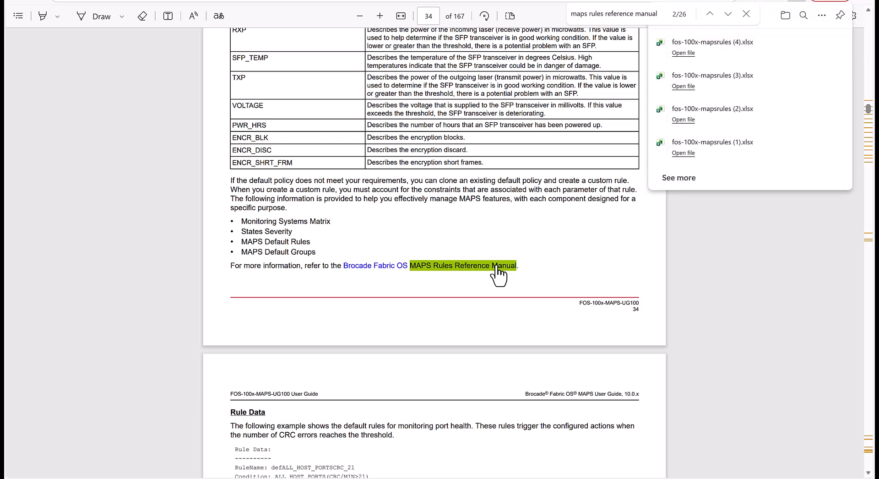